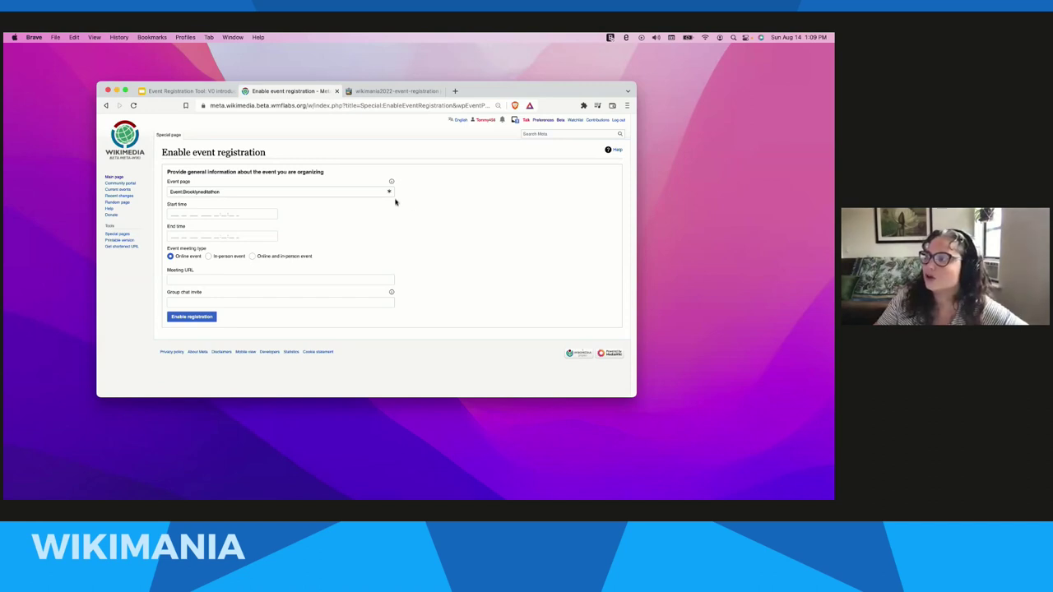
- Return to the Event Registration Tool slides and bring up slide #3.2 'Enable registration'
click(205, 92)
click(144, 341)
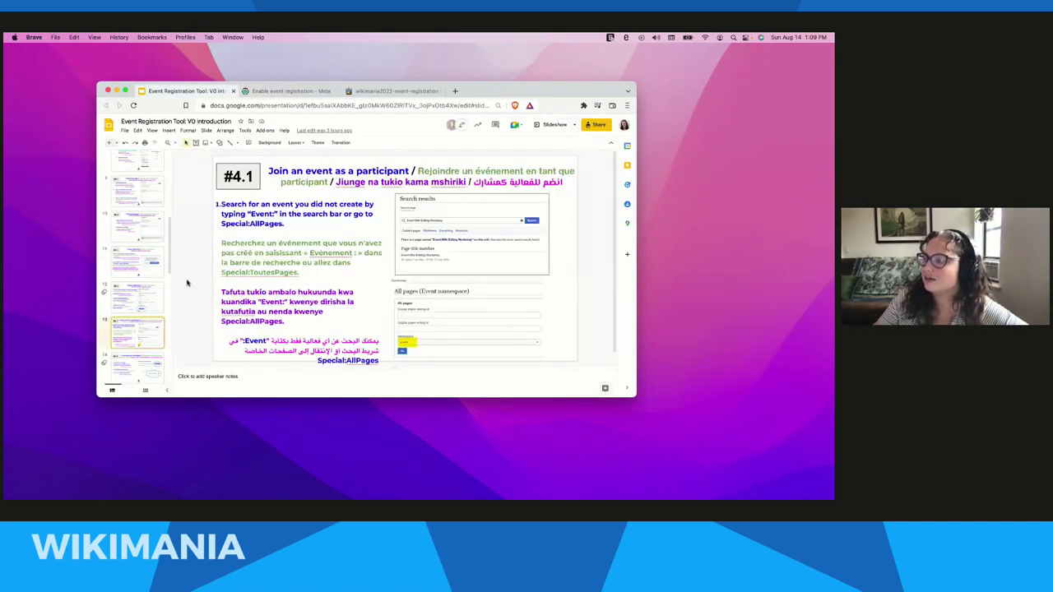
click(153, 300)
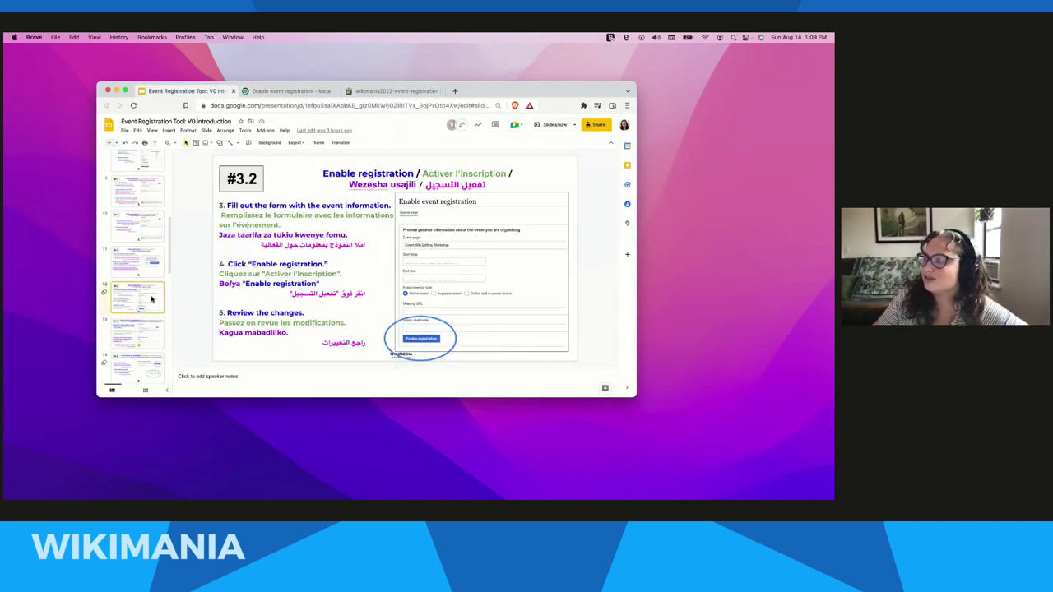
- Present the Enable registration slide full screen, then return to the registration form
click(552, 128)
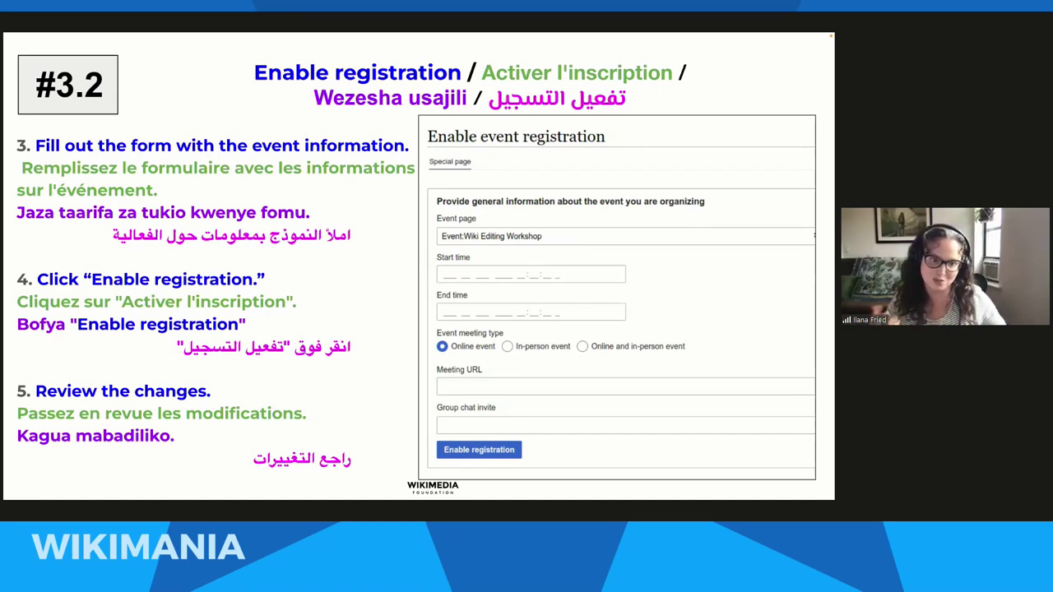
key(Escape)
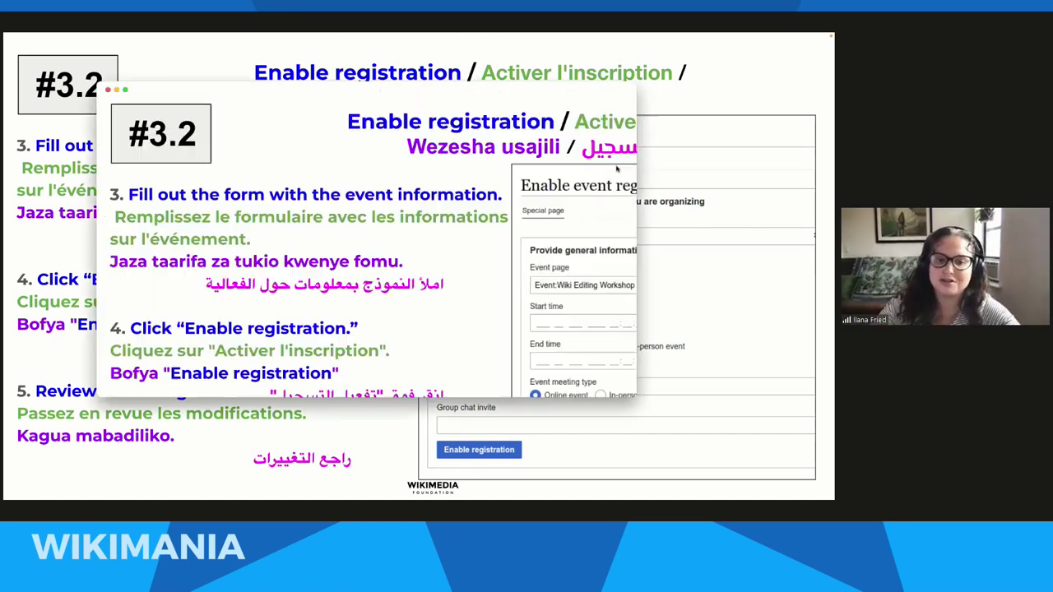
click(297, 90)
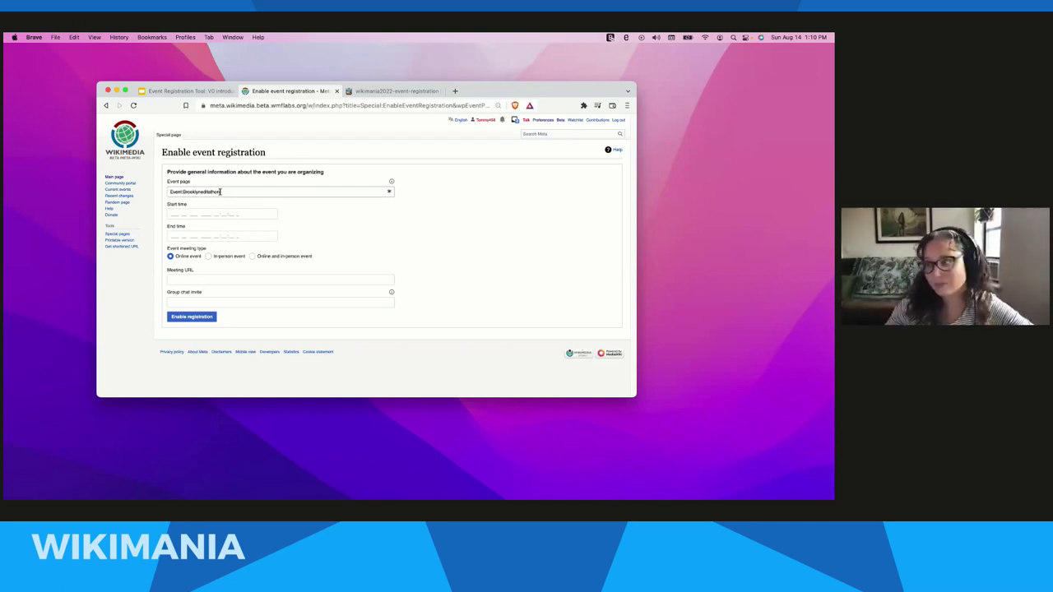
- Pick 1 September 2022 as the start date and 6 September 2022 as the end date
click(191, 215)
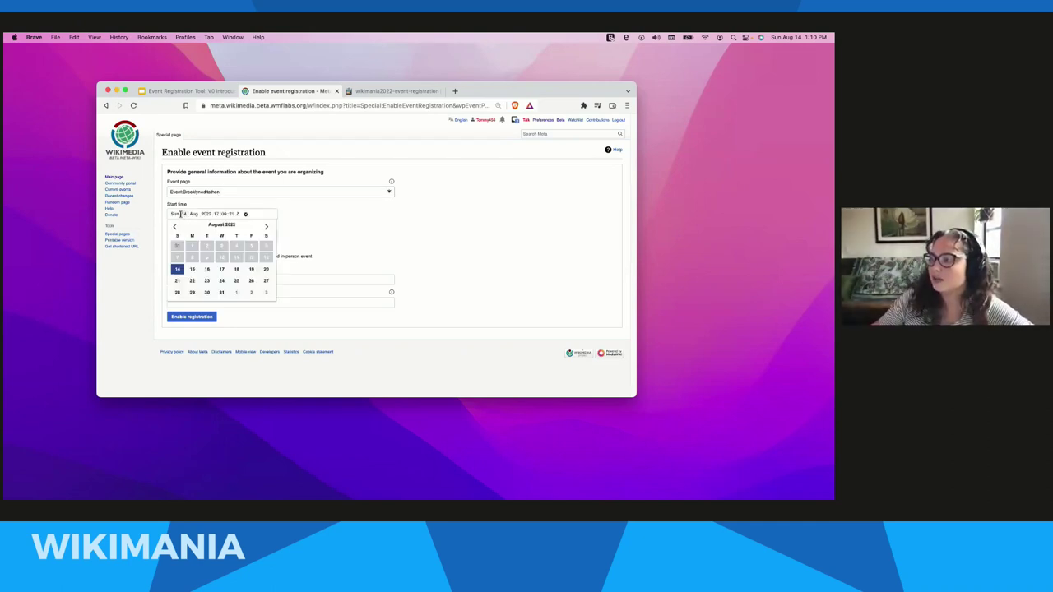
click(266, 227)
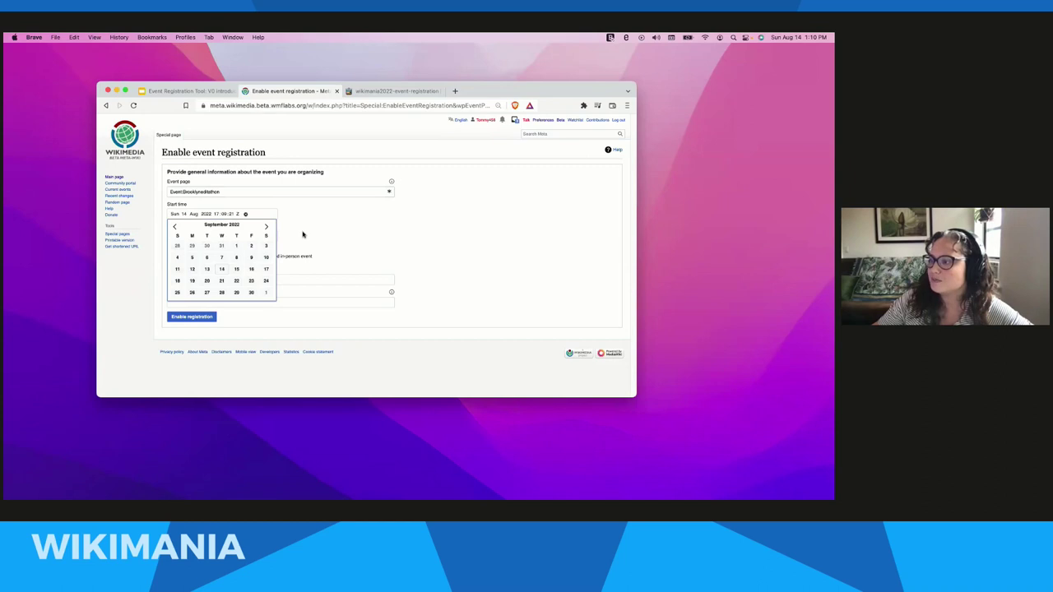
click(241, 246)
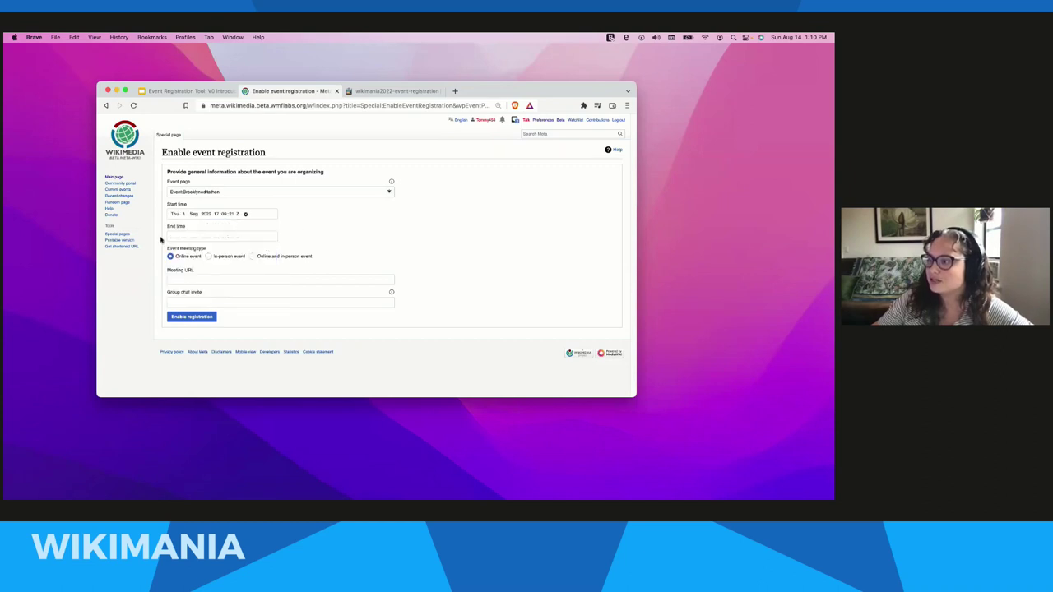
click(177, 239)
click(265, 248)
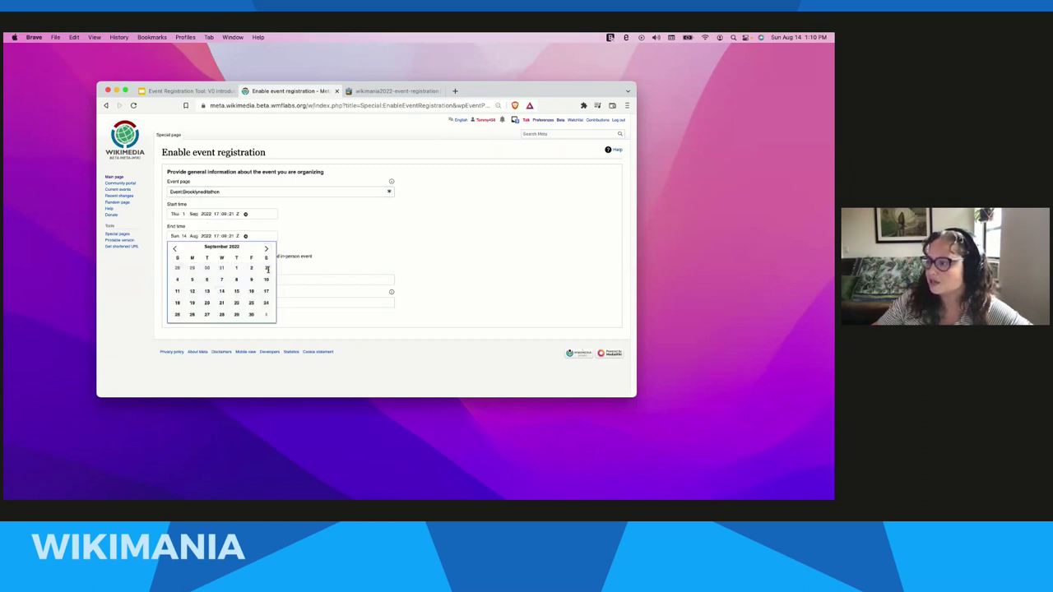
click(206, 279)
- Set both the start and end times to 14:00:00
click(216, 215)
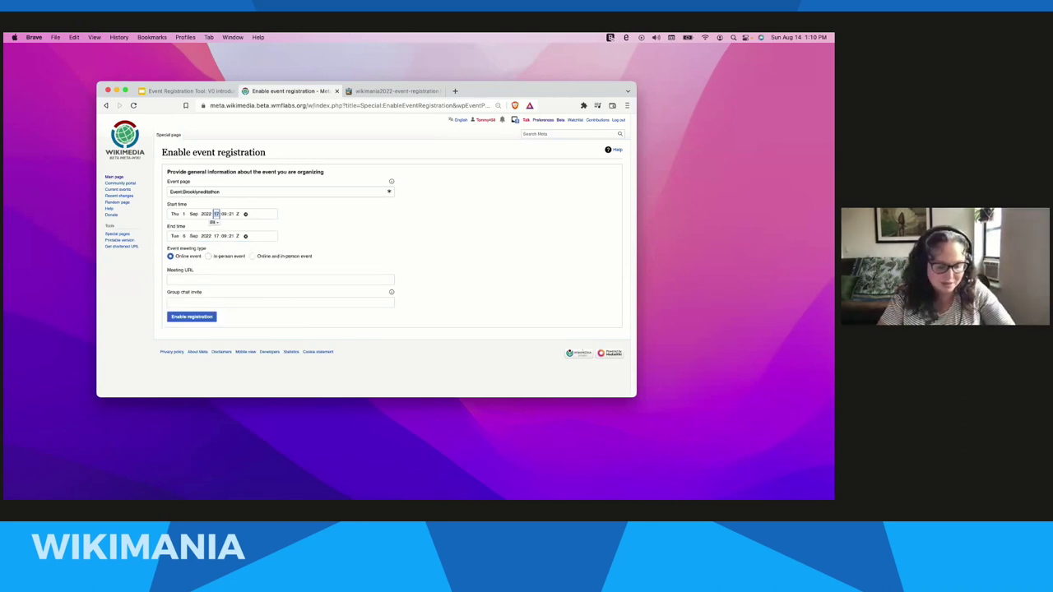
click(222, 215)
text(00)
click(231, 213)
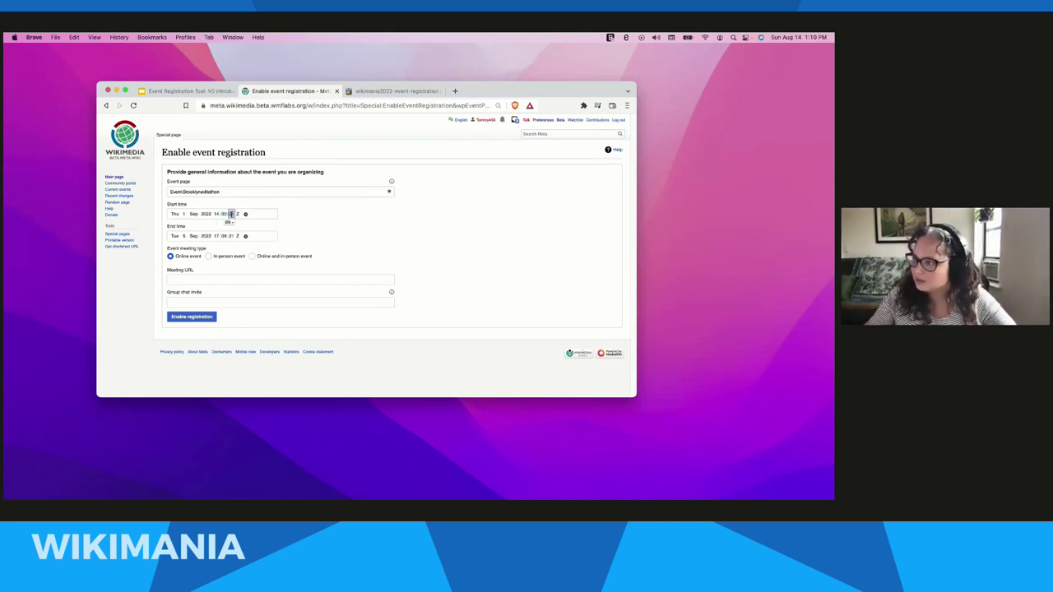
text(00)
click(217, 236)
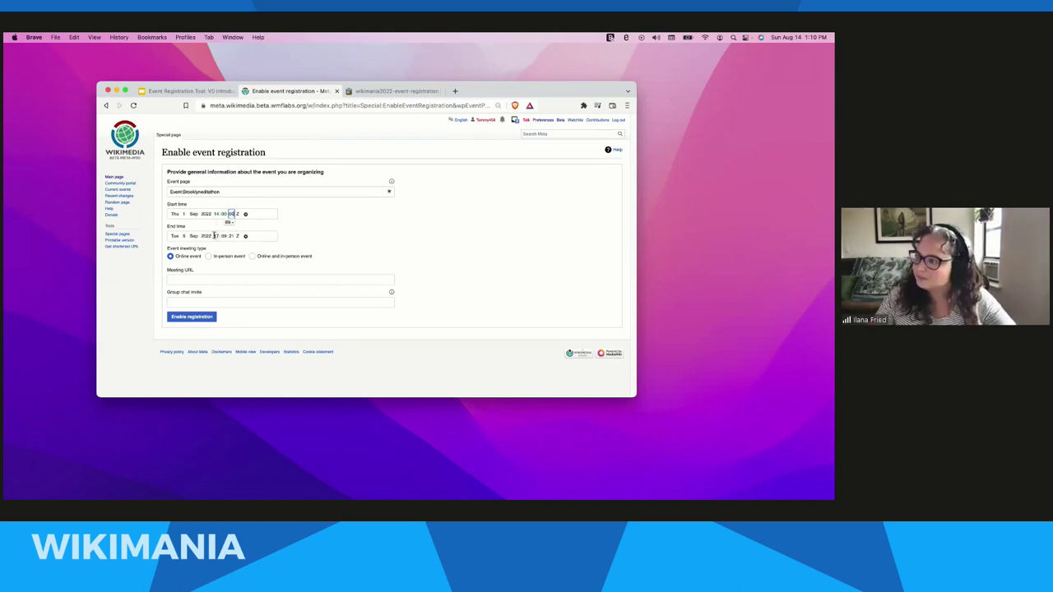
text(14:)
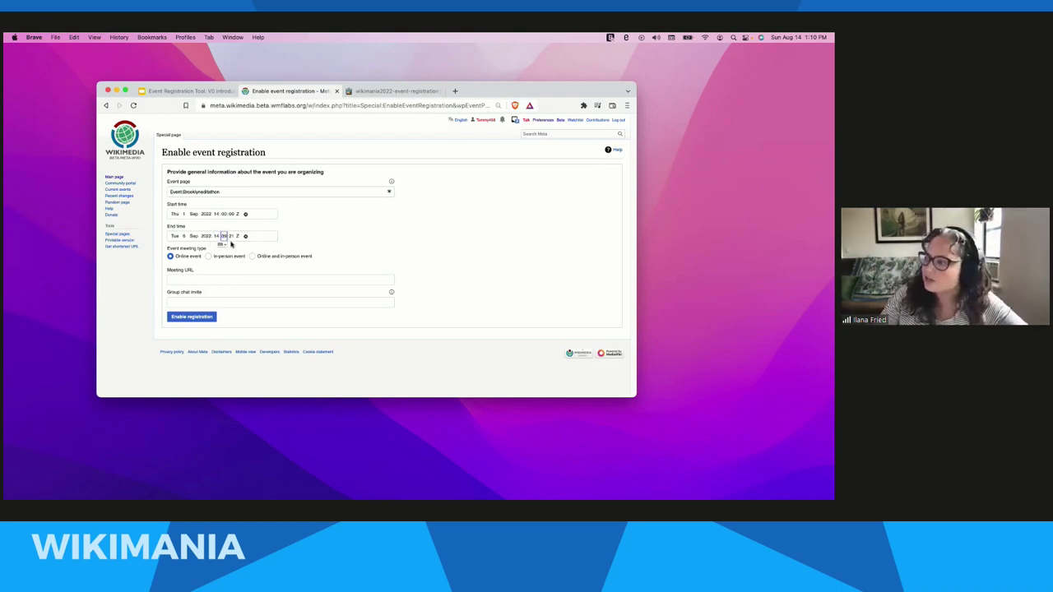
text(00:00)
click(370, 238)
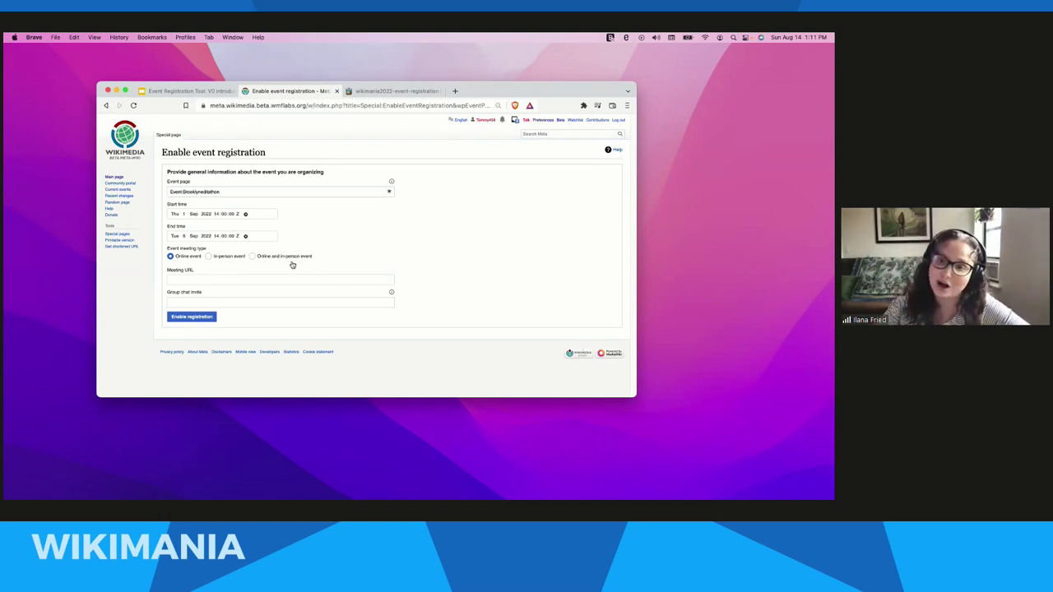
- Change the event meeting type to 'Online and in-person event'
click(278, 257)
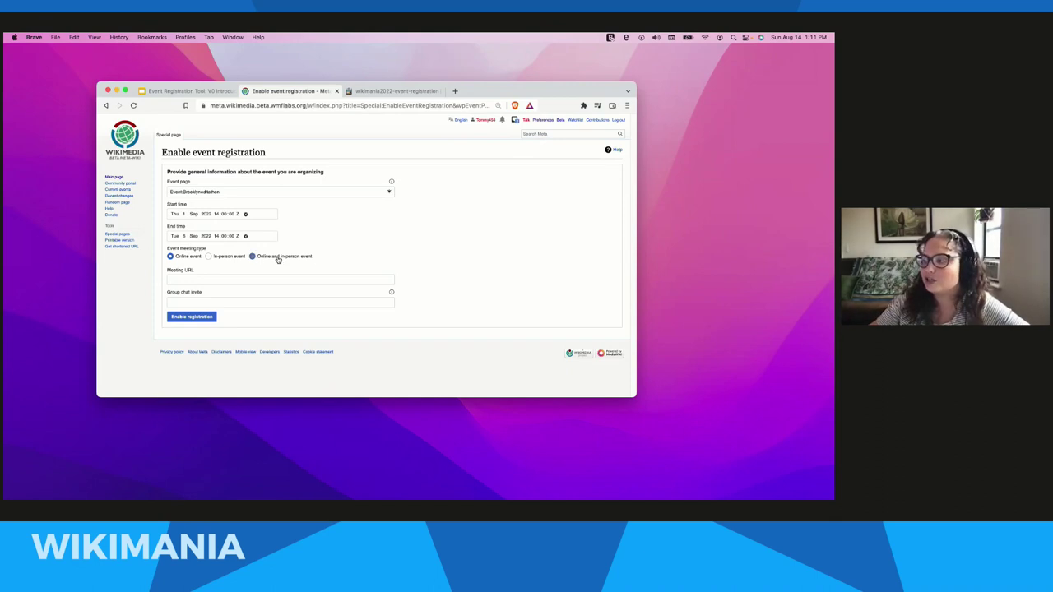
click(217, 280)
click(153, 290)
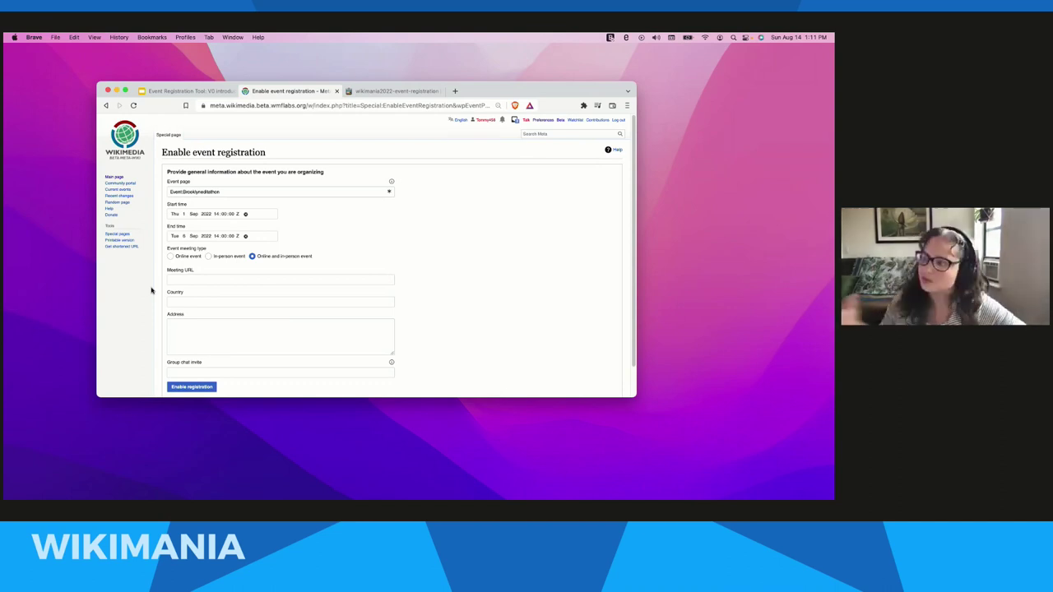
- Use the saved meet.google.com link as meeting URL and set Country to United States
click(179, 280)
click(198, 296)
click(192, 303)
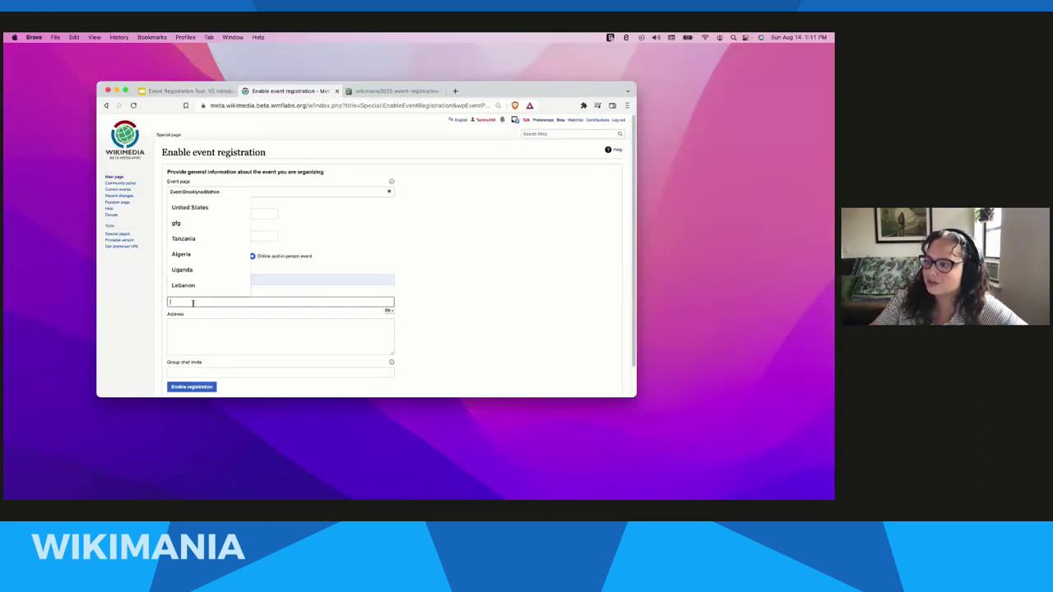
text(United States)
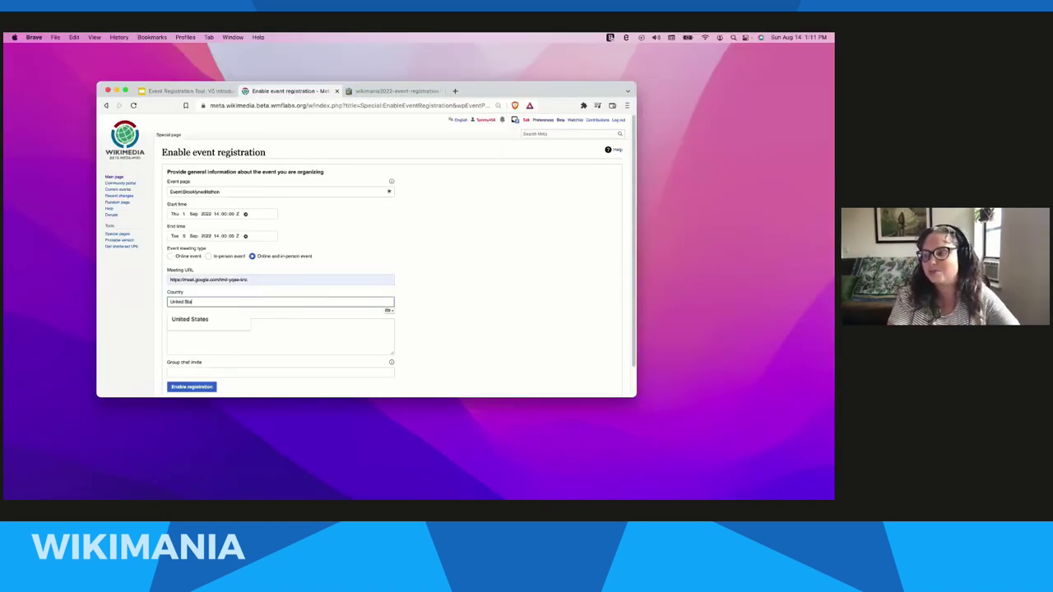
- Enter the event's street address and paste the group chat invite link
click(273, 332)
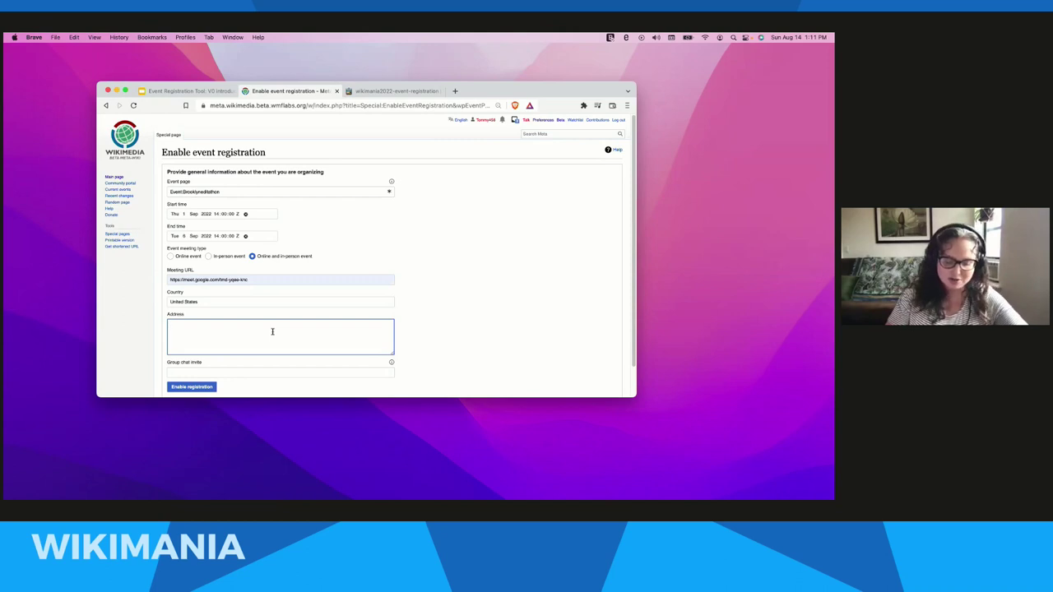
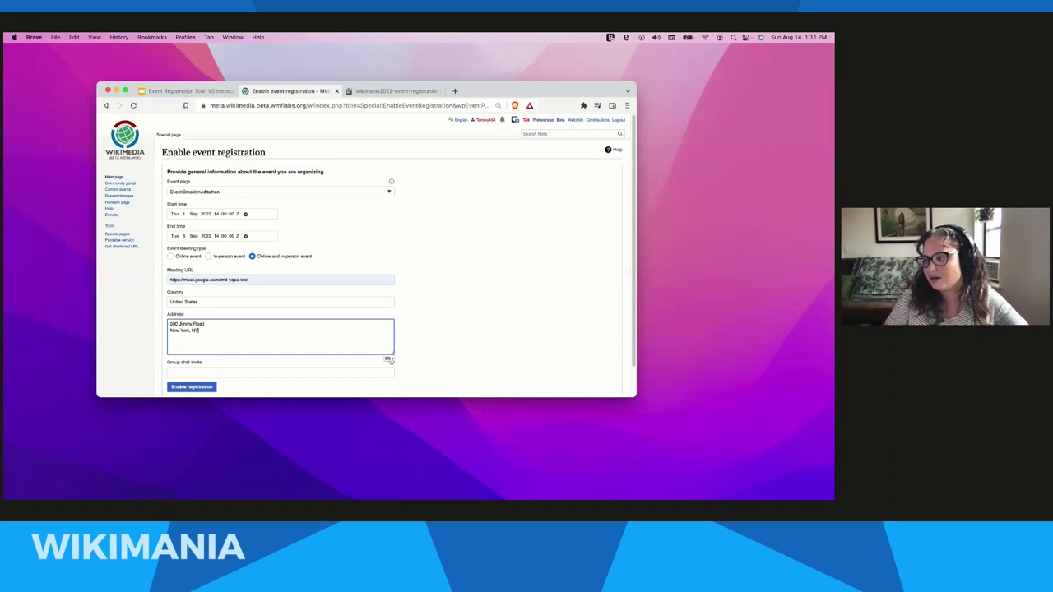
click(197, 374)
click(123, 363)
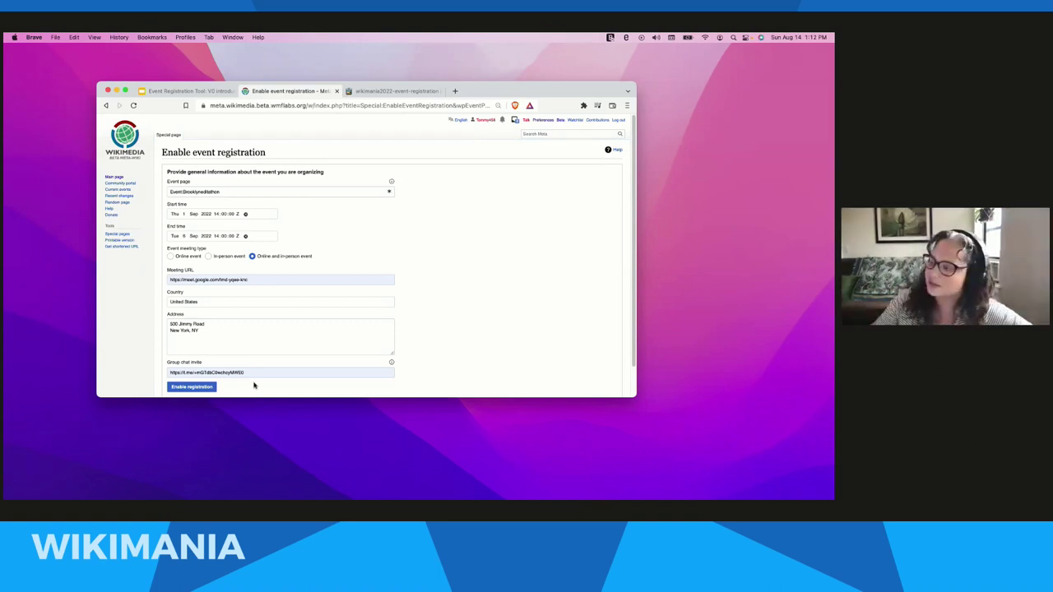
- Enable registration and open the resulting Event:Brooklyneditathon page
click(196, 388)
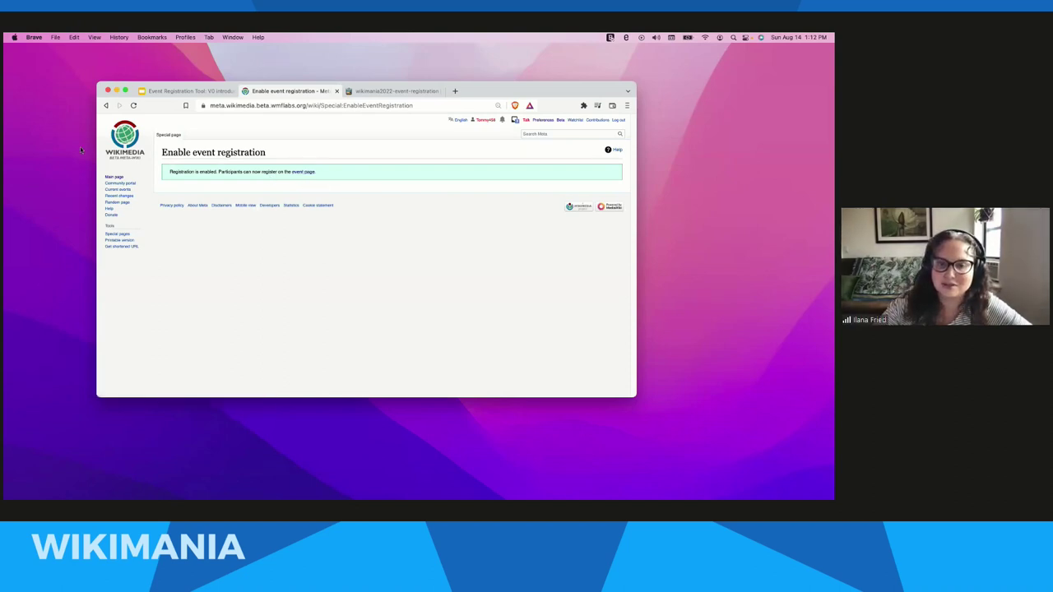
click(304, 172)
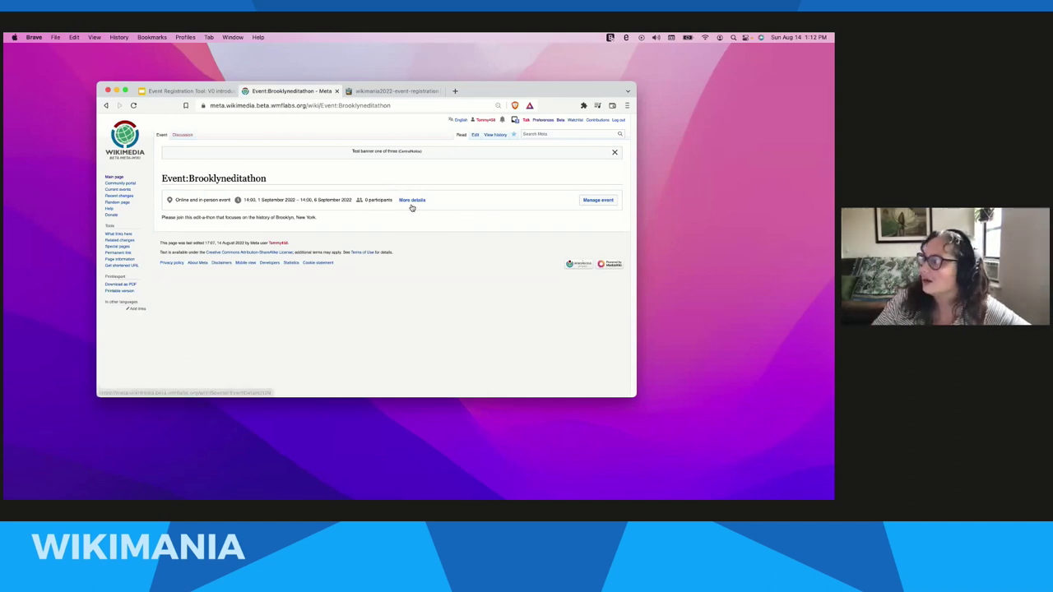
- Review the Event details dialog's times, address and meeting link, then go back to the presentation
click(412, 200)
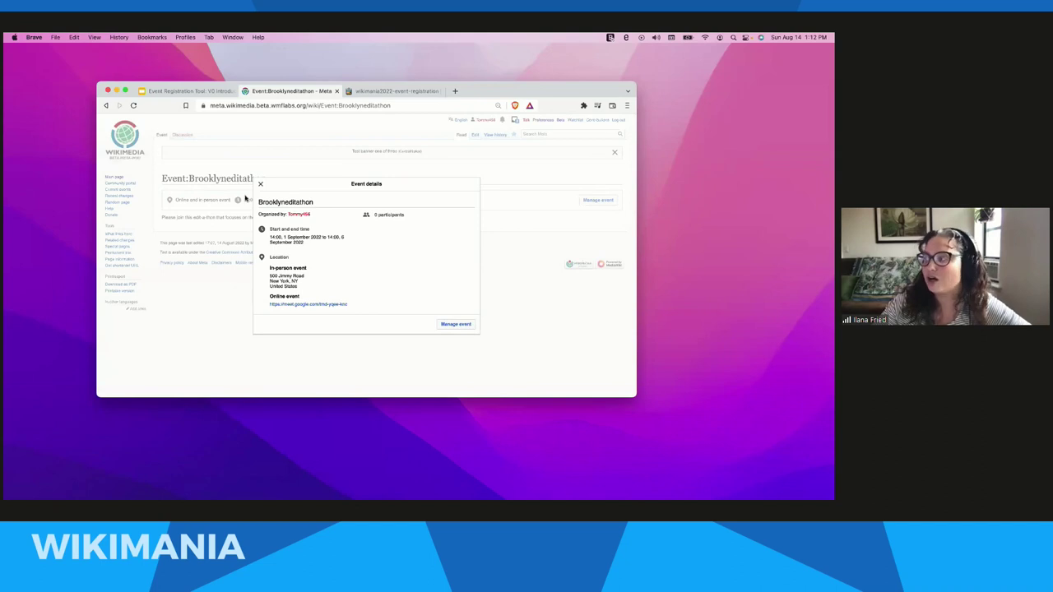
click(260, 185)
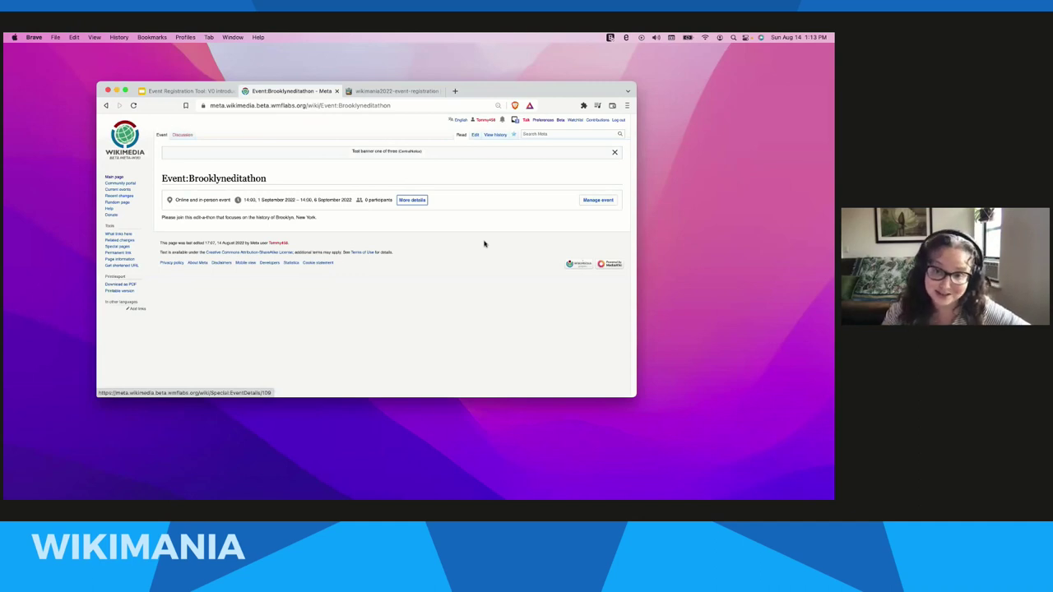
click(186, 92)
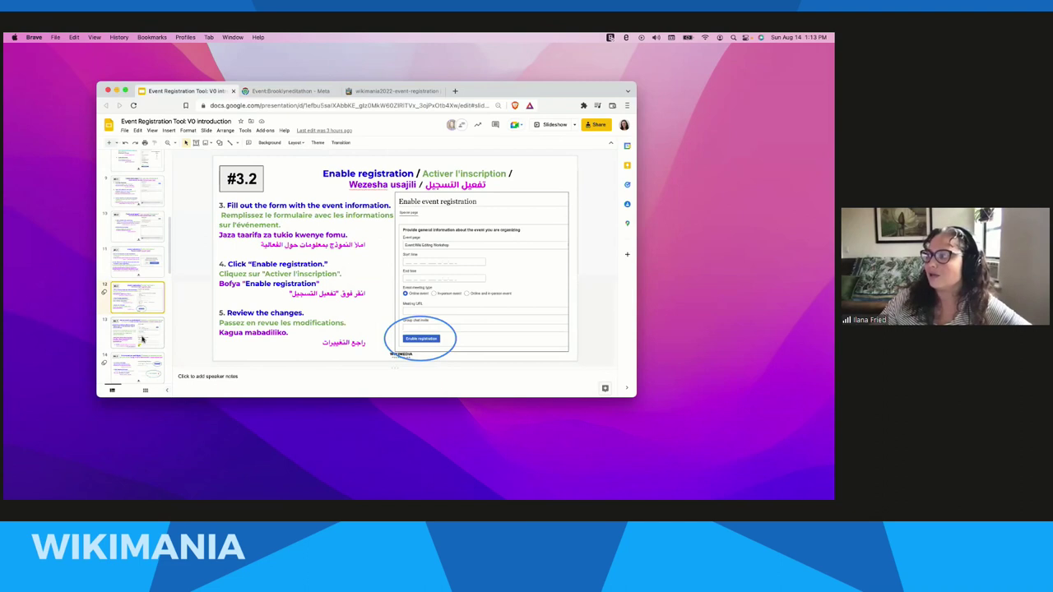
- Show slide #4.1 on joining as a participant, glance at the event page, then return to the slides
click(144, 337)
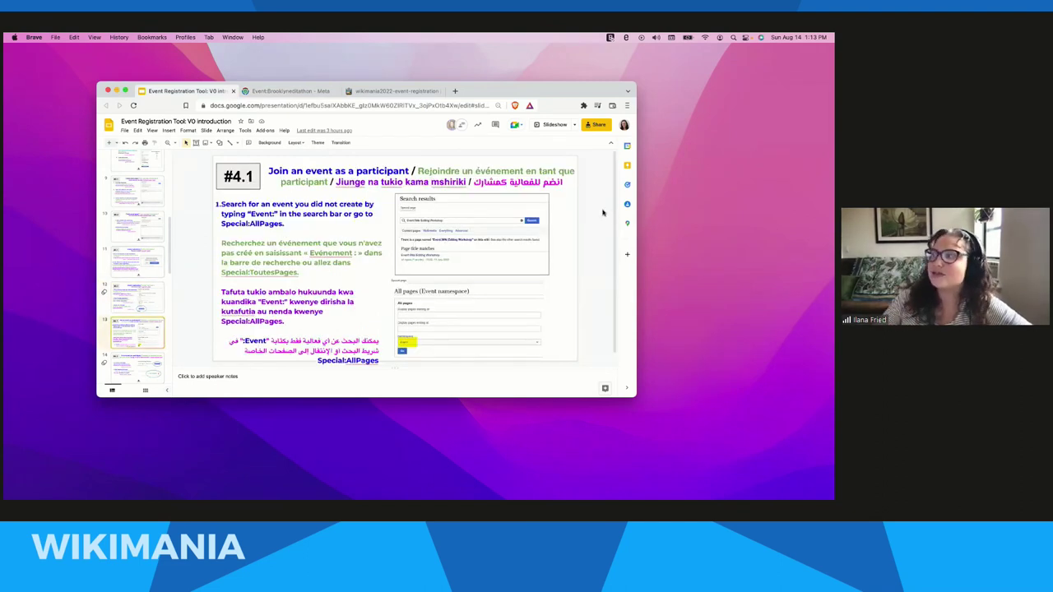
click(290, 90)
click(287, 106)
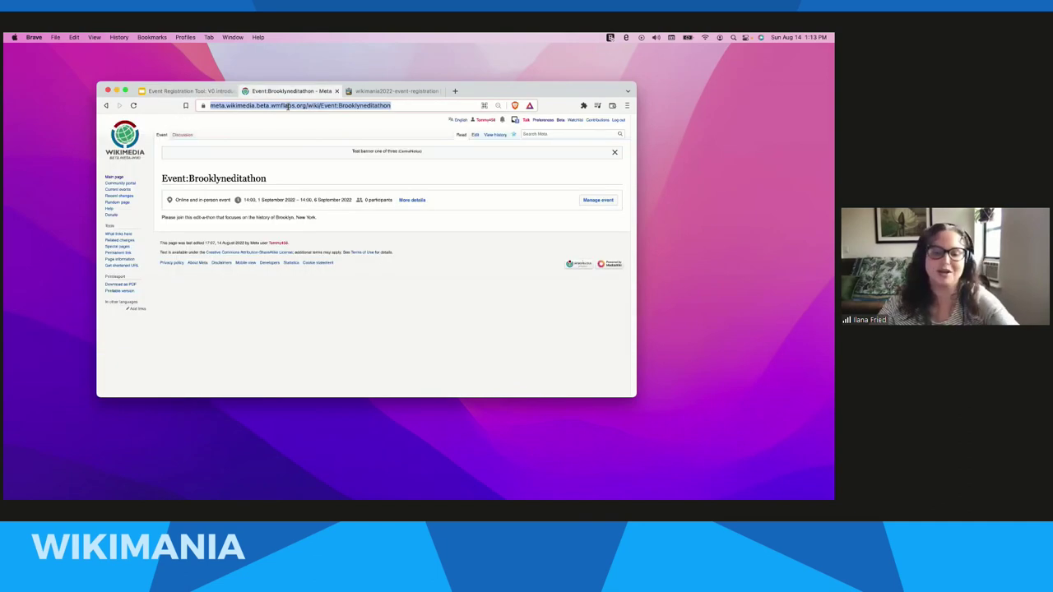
click(250, 160)
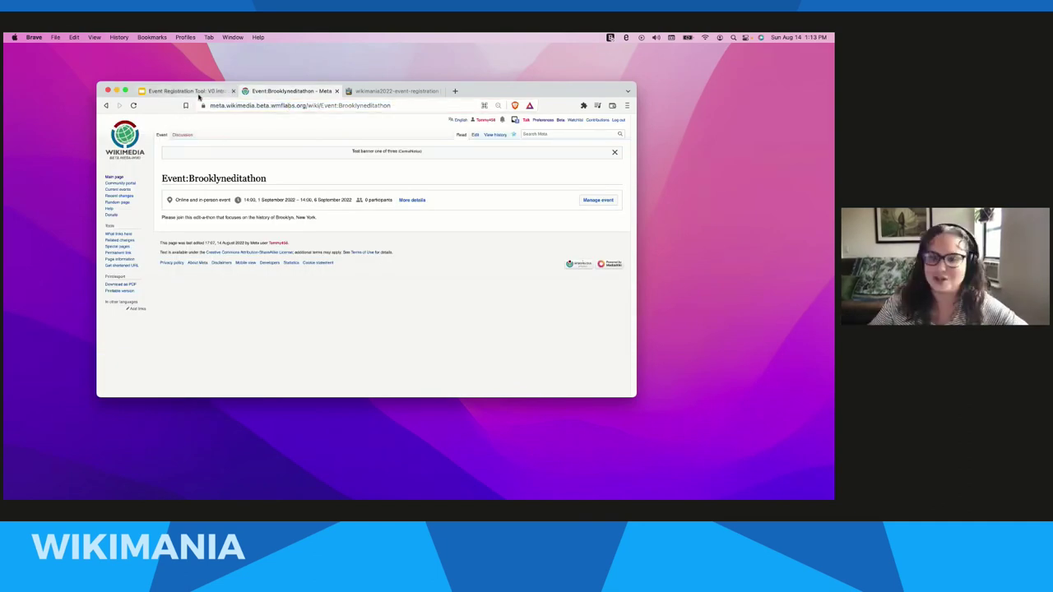
click(185, 91)
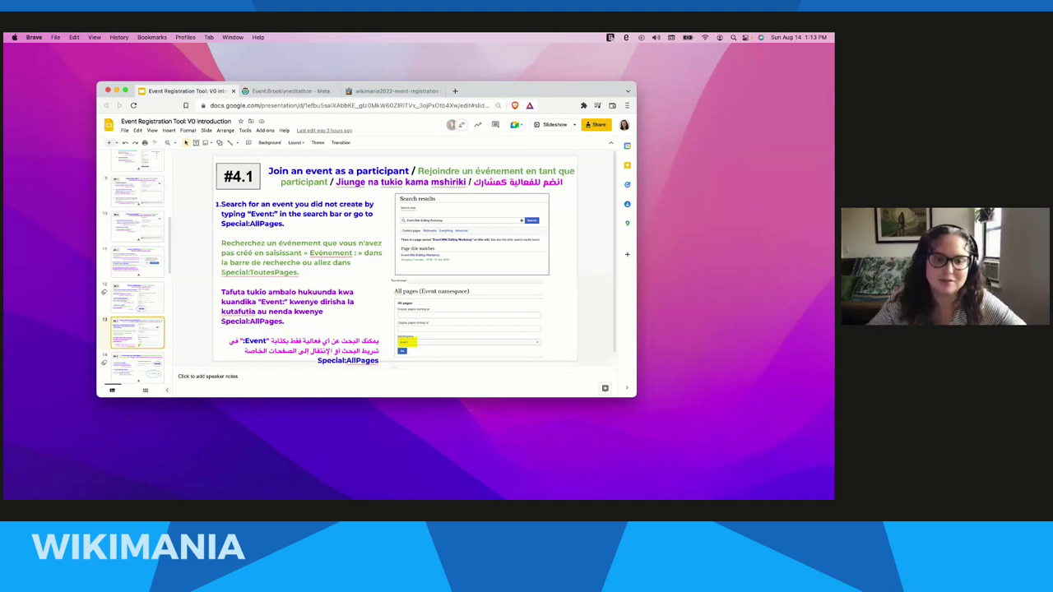